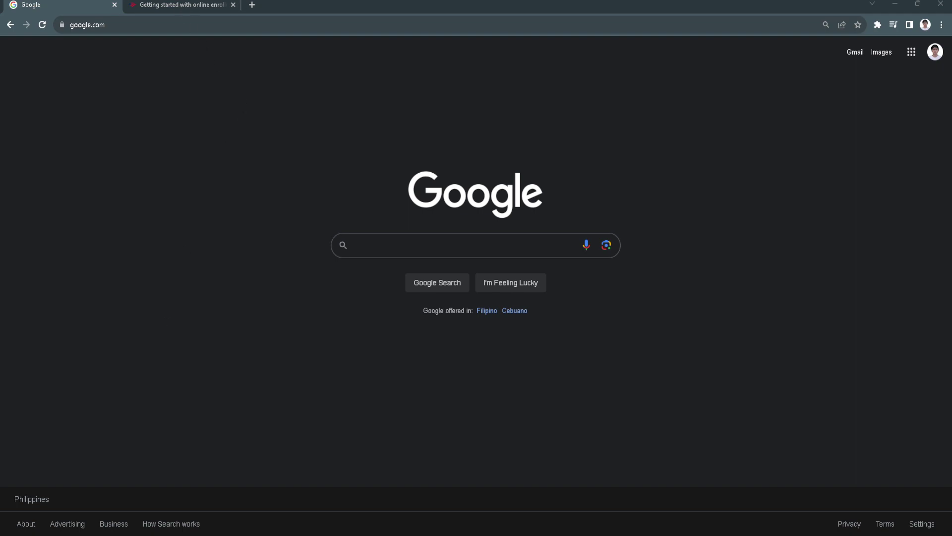
Search Google for "bank of america".
{"action": "left_click", "coordinate": [365, 245]}
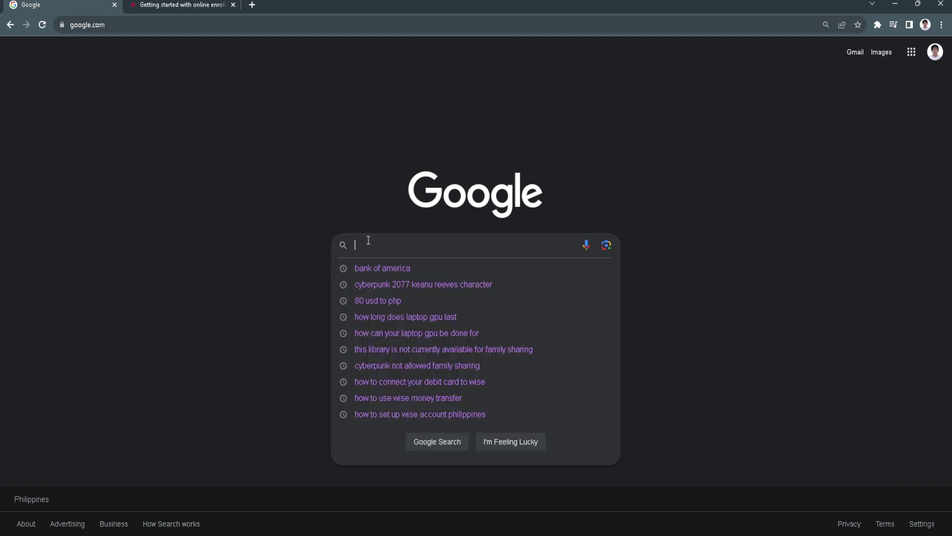
{"action": "type", "text": "bank of am"}
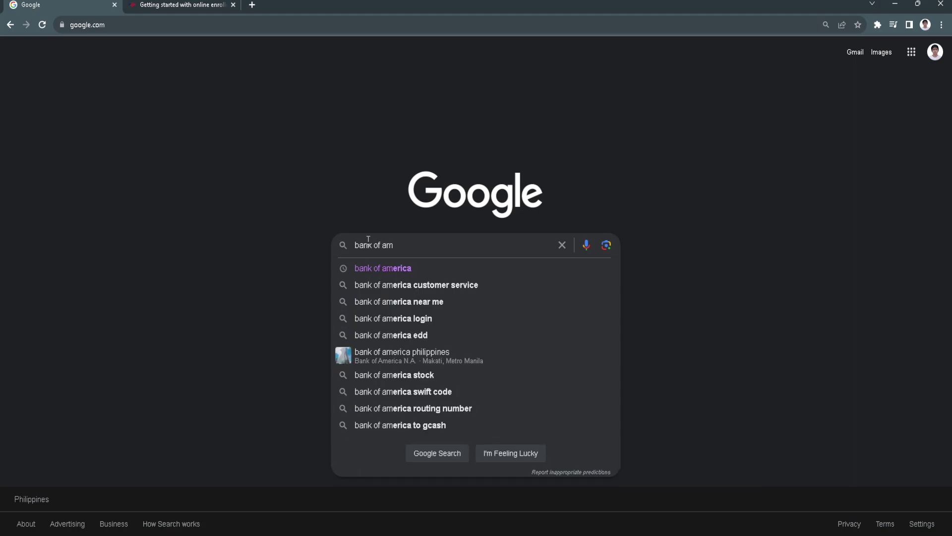
{"action": "type", "text": "erica"}
{"action": "key", "text": "Return"}
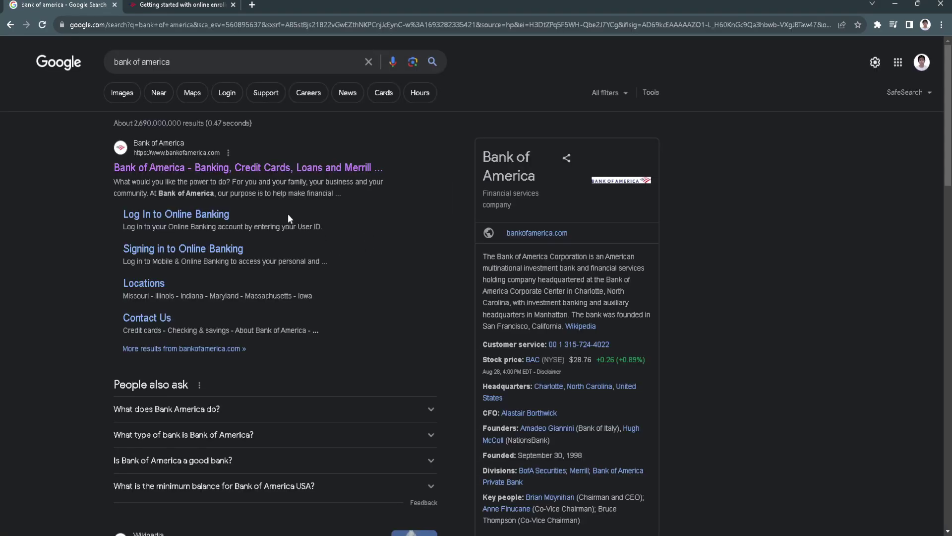
Open the Bank of America result and choose Enroll under the login box.
{"action": "left_click", "coordinate": [216, 168]}
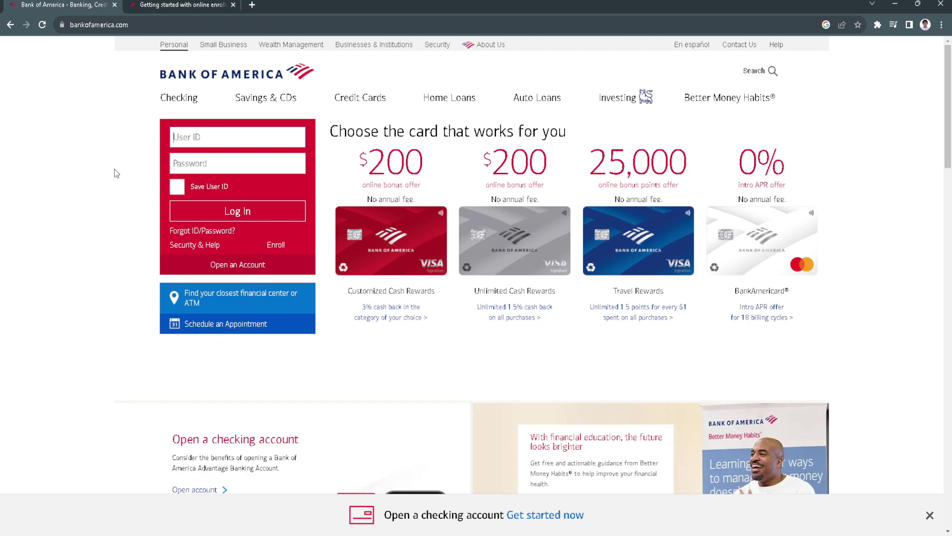
{"action": "left_click", "coordinate": [277, 244]}
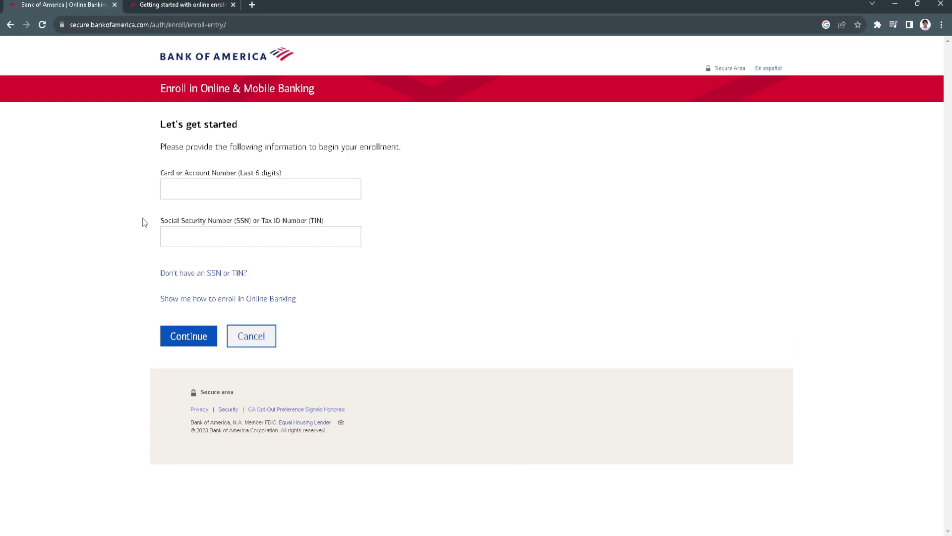
Try the Card Number and SSN fields, then open the 'Show me how to enroll in Online Banking' guide.
{"action": "left_click", "coordinate": [178, 189]}
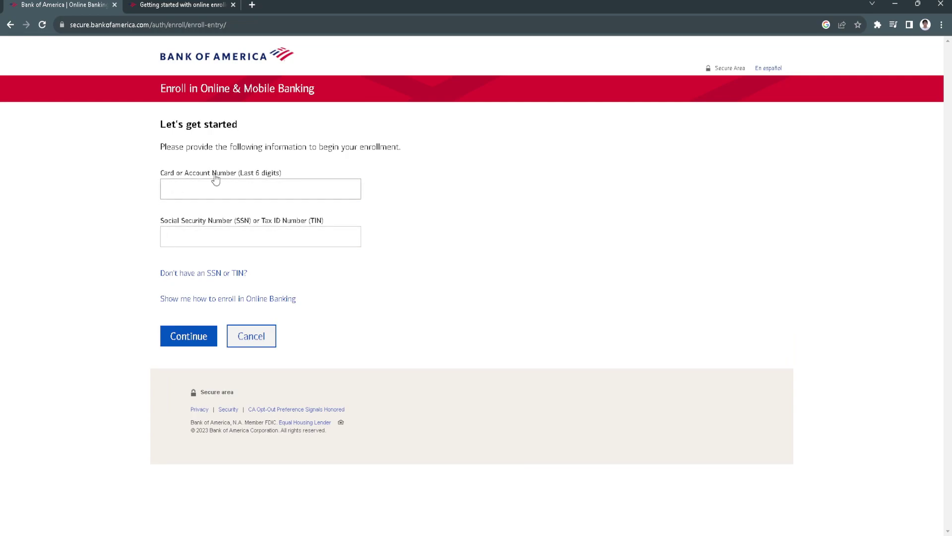
{"action": "left_click", "coordinate": [179, 235]}
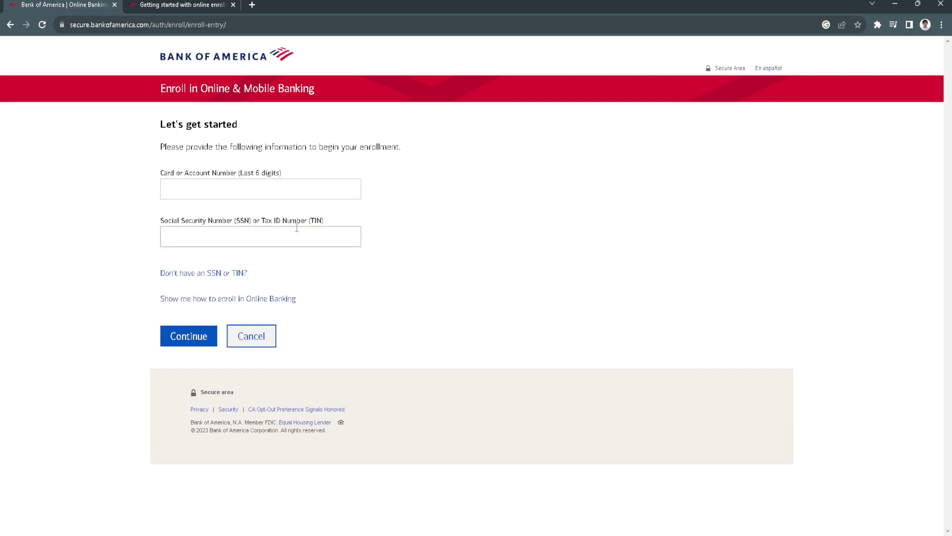
{"action": "left_click", "coordinate": [192, 186]}
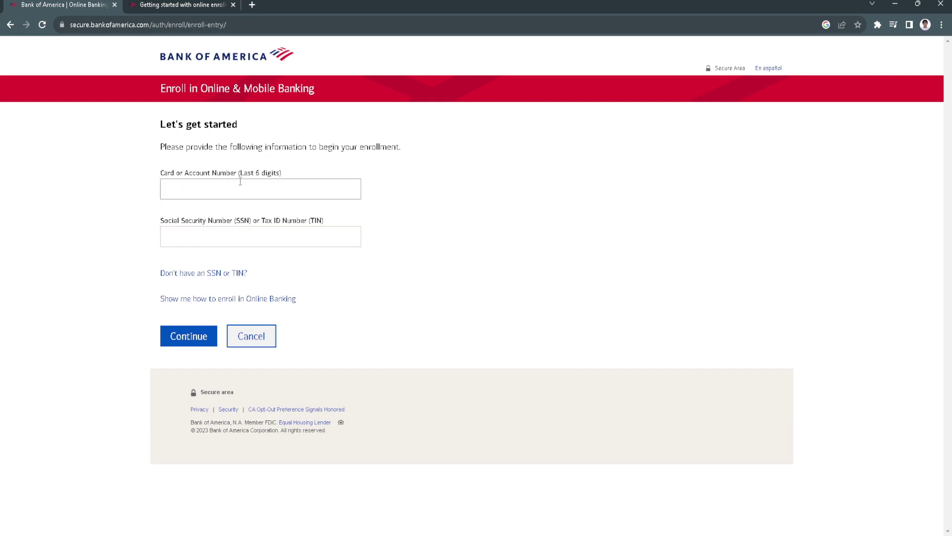
{"action": "left_click", "coordinate": [183, 237]}
{"action": "left_click", "coordinate": [118, 285]}
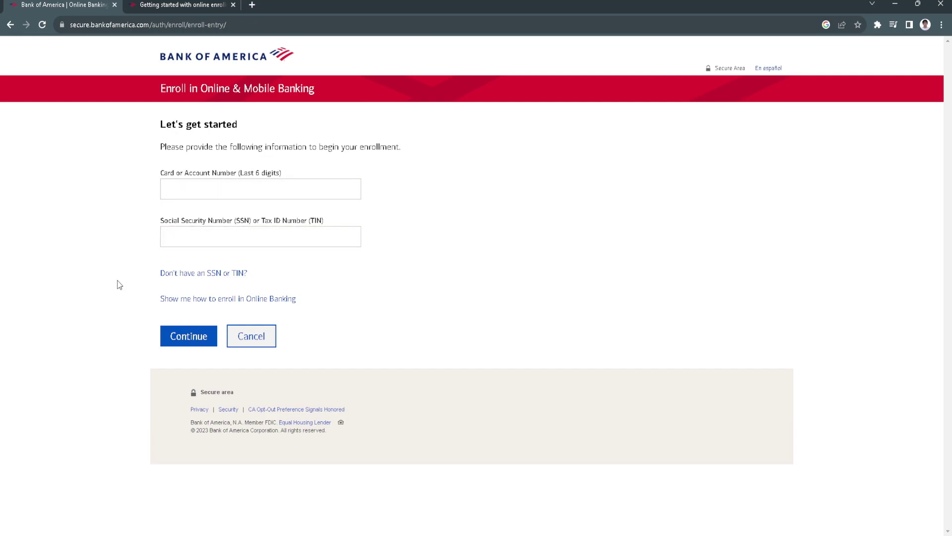
{"action": "left_click", "coordinate": [199, 340]}
{"action": "left_click", "coordinate": [199, 302]}
Switch to the demo tab and advance the walkthrough through steps 3 and 4.
{"action": "left_click", "coordinate": [234, 5]}
{"action": "scroll", "coordinate": [477, 268], "scroll_direction": "down", "scroll_amount": 2}
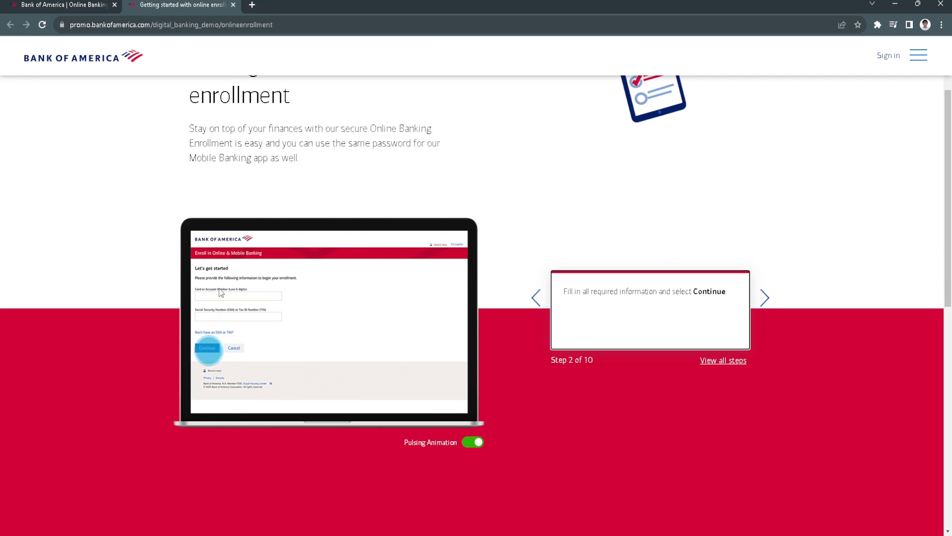
{"action": "left_click", "coordinate": [209, 350]}
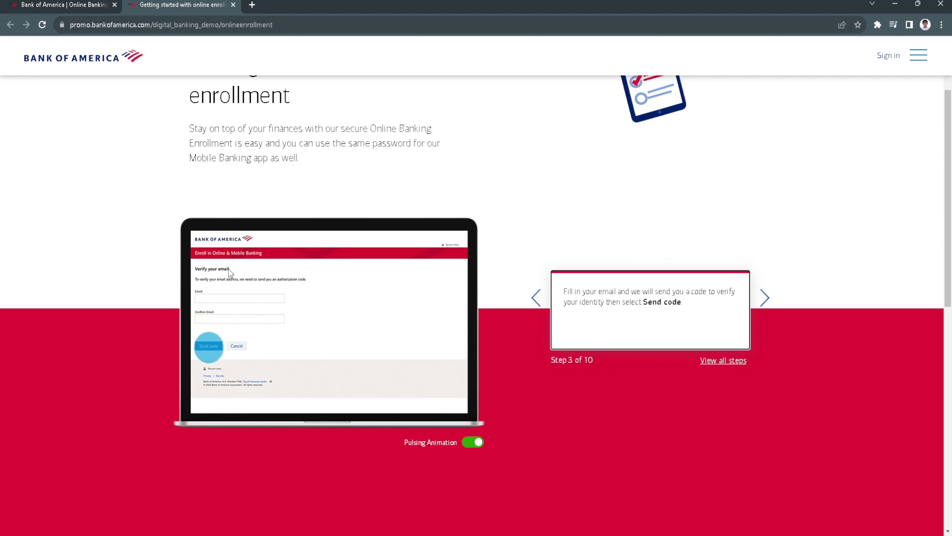
{"action": "left_click", "coordinate": [209, 346]}
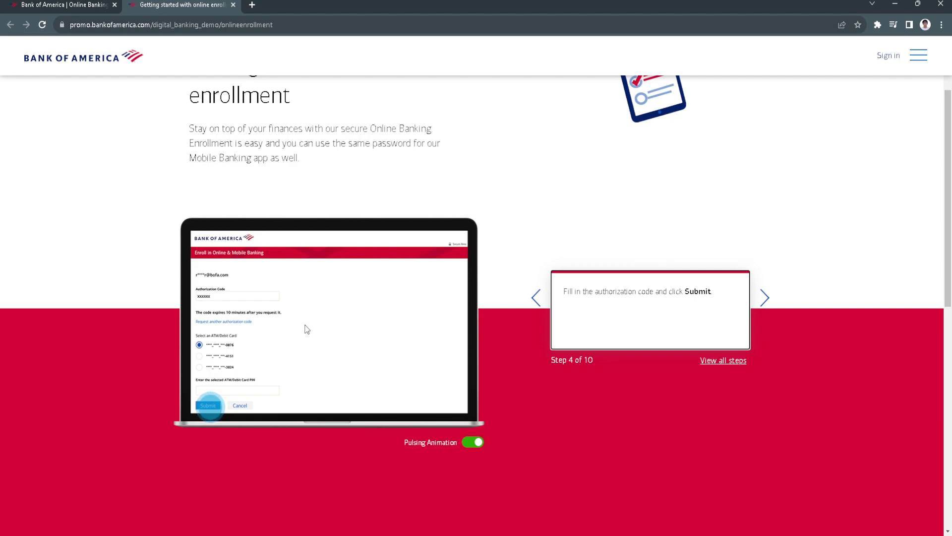
{"action": "left_click", "coordinate": [209, 406]}
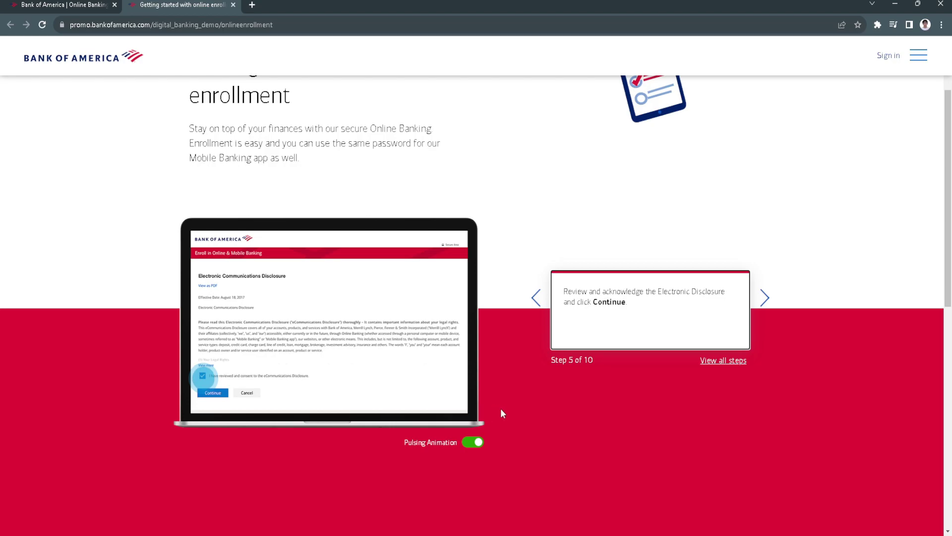
{"action": "left_click", "coordinate": [623, 524]}
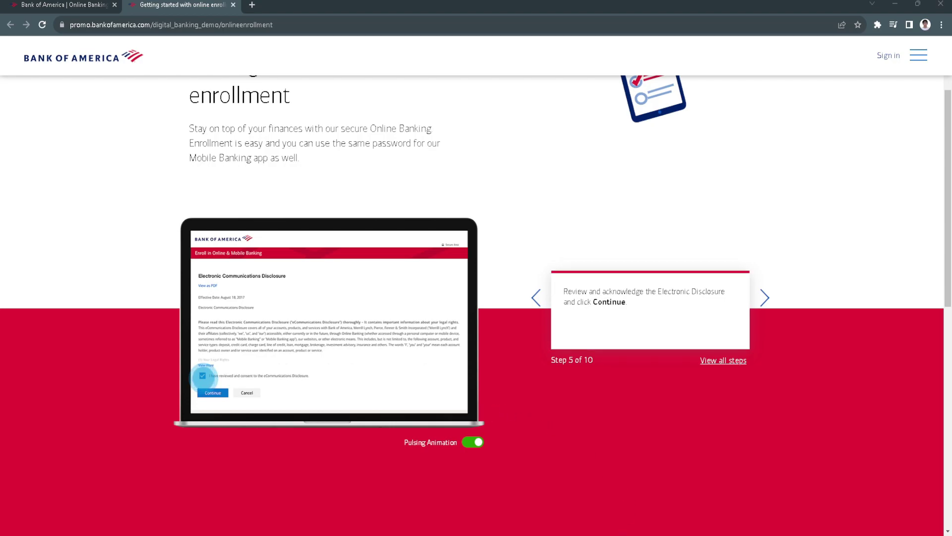